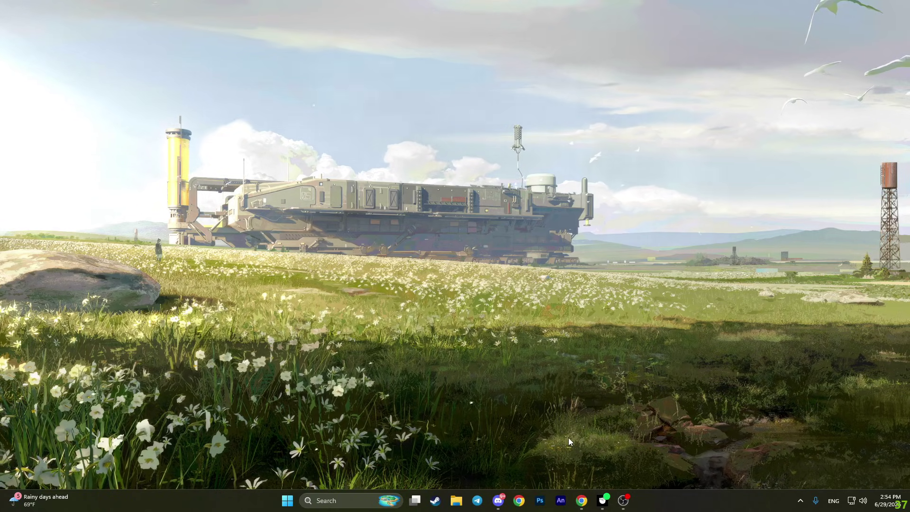
# Search Windows Settings for 'fire' and open Firewall & network protection.
pyautogui.click(287, 503)
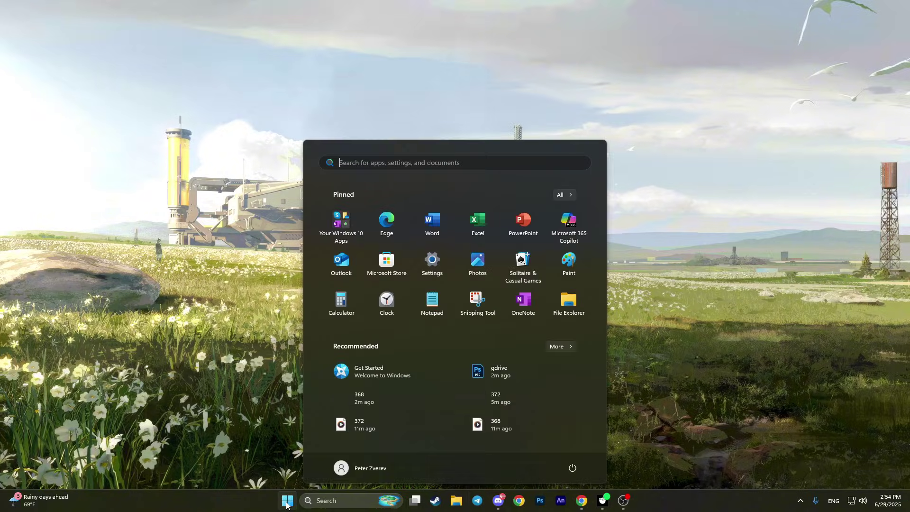
pyautogui.click(430, 261)
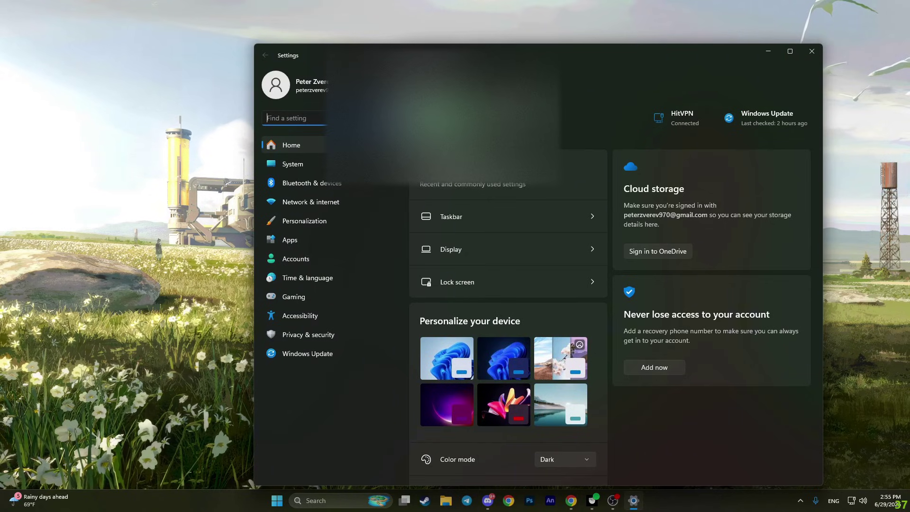
pyautogui.click(303, 120)
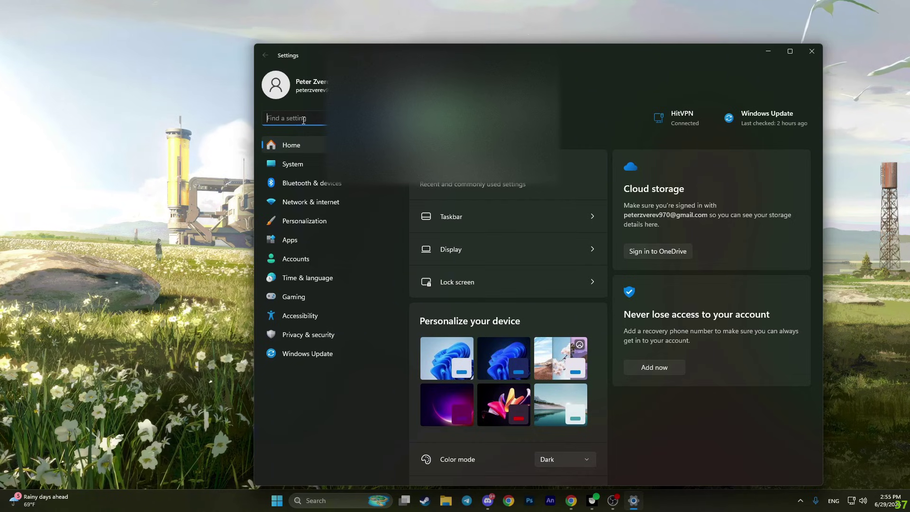
pyautogui.write('fire')
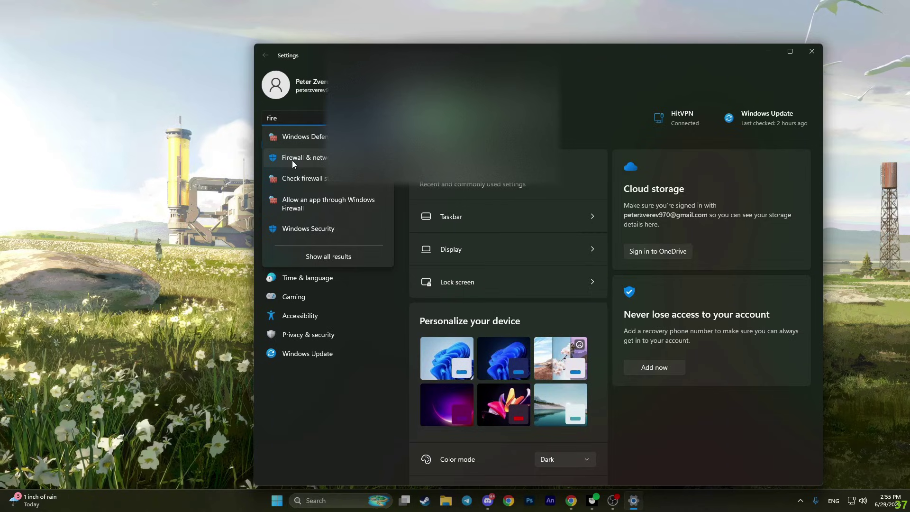
pyautogui.click(304, 158)
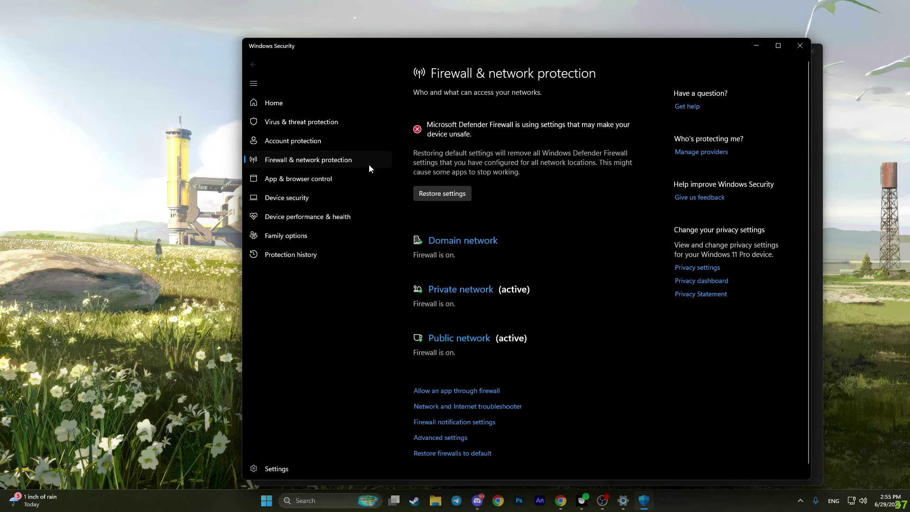
# Scroll down the Firewall & network protection page to reach Advanced settings.
pyautogui.scroll(-1, 514, 295)
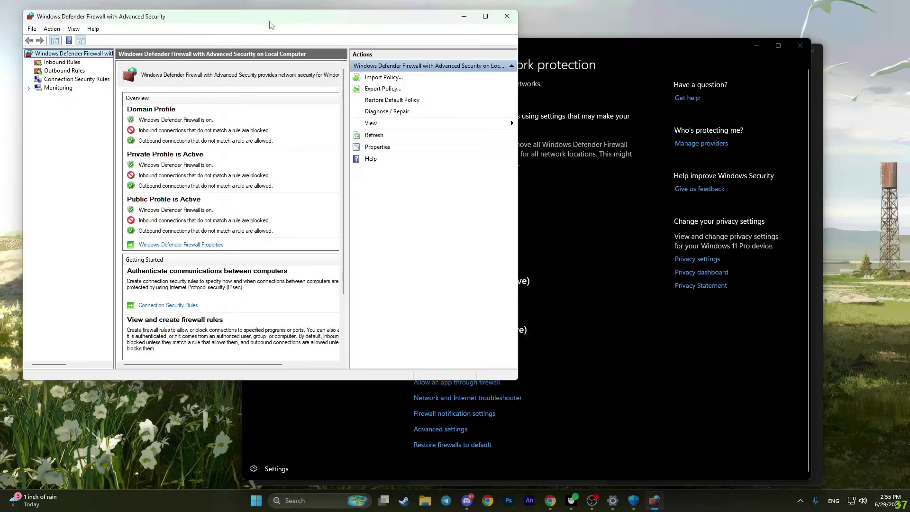
# Start a new Program-type rule from the Inbound Rules list.
pyautogui.moveTo(265, 19); pyautogui.dragTo(478, 96)
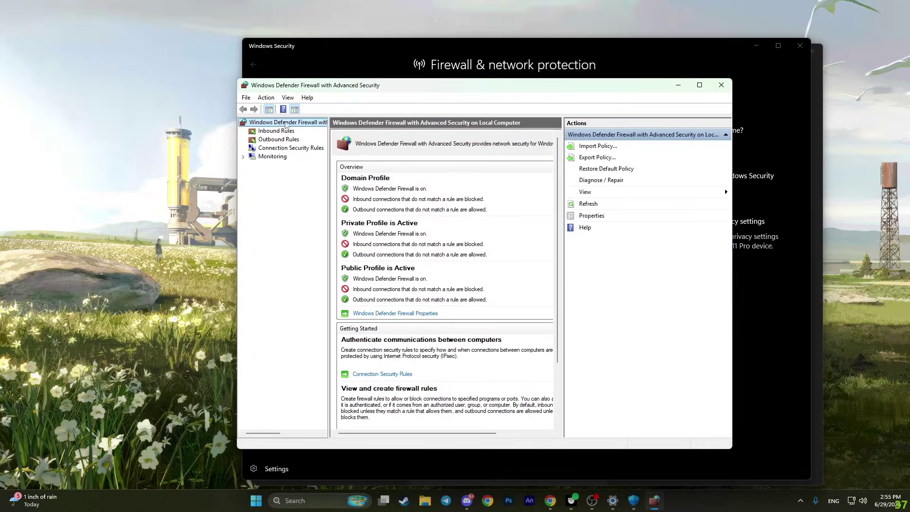
pyautogui.click(269, 131)
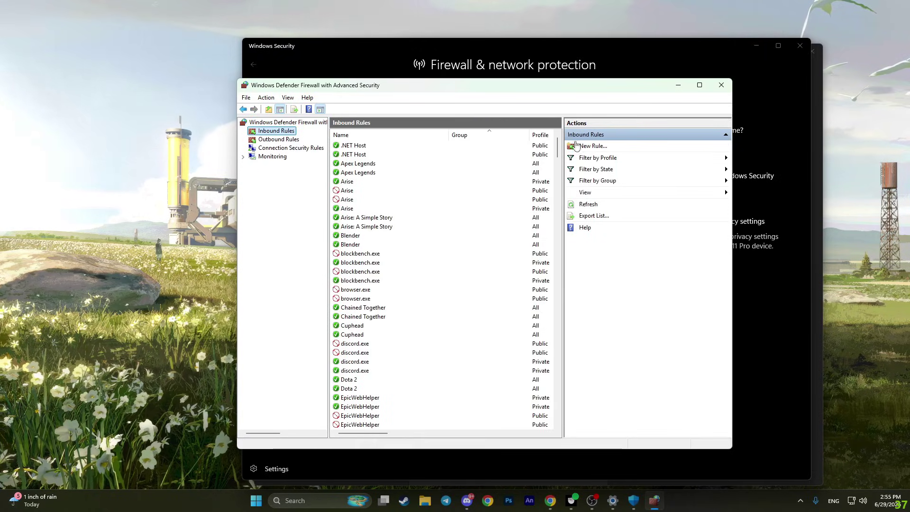
pyautogui.click(596, 147)
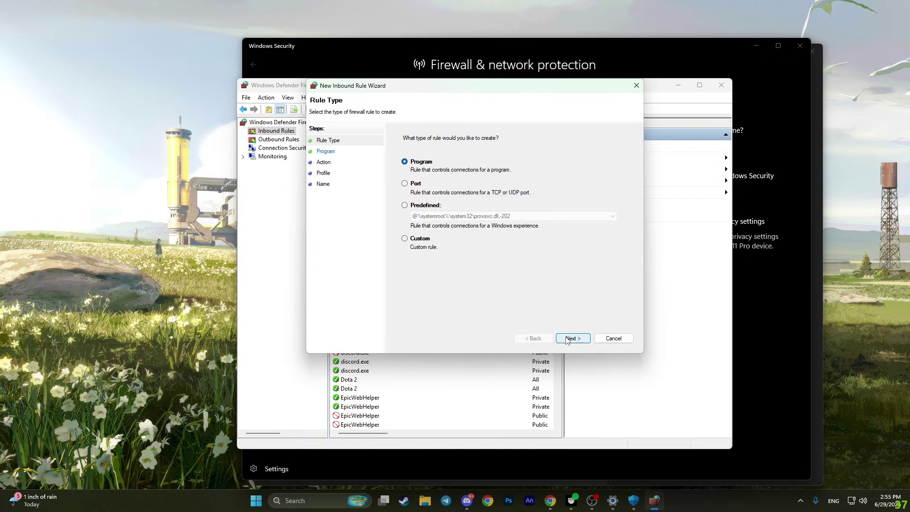
pyautogui.click(567, 339)
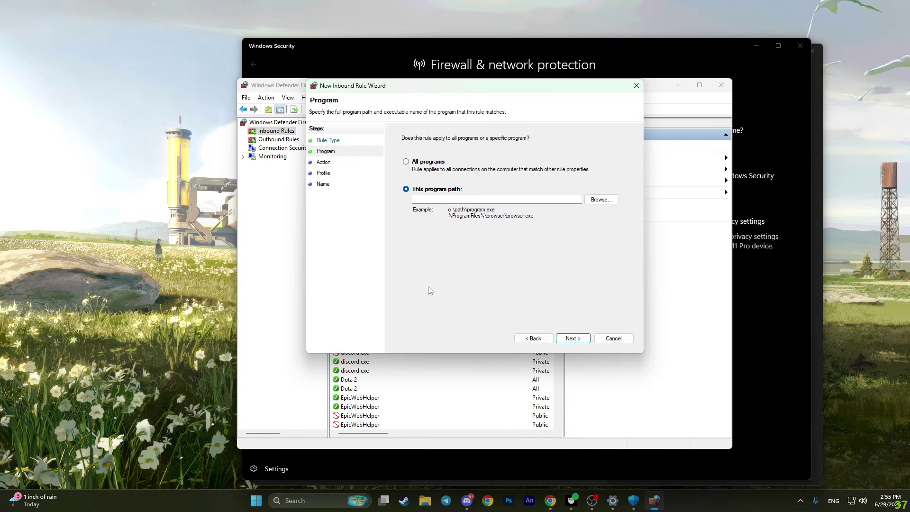
# Search 'pho' and open the folder holding the Adobe Photoshop 2024 shortcut.
pyautogui.click(306, 501)
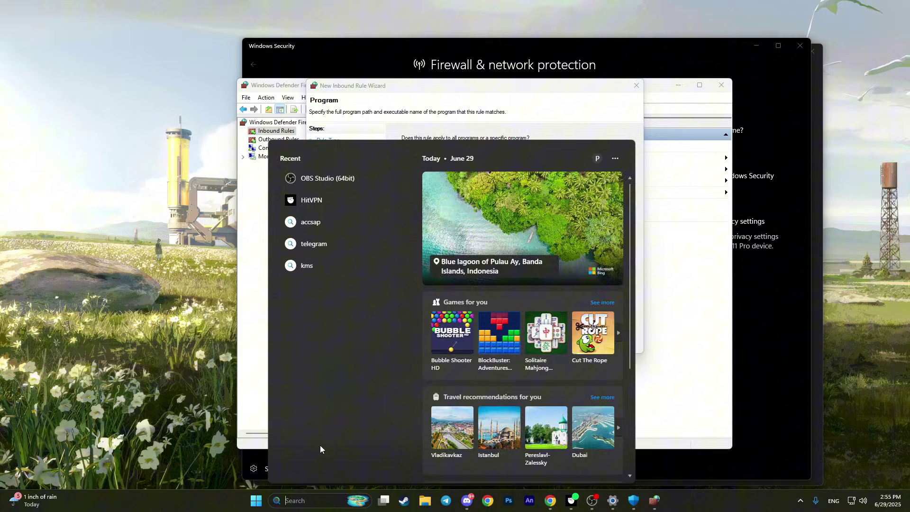
pyautogui.write('pho')
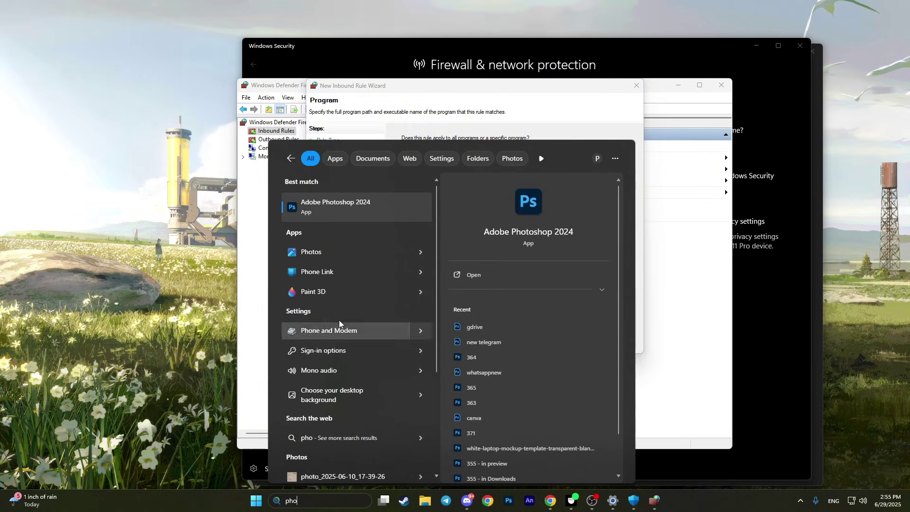
pyautogui.rightClick(326, 208)
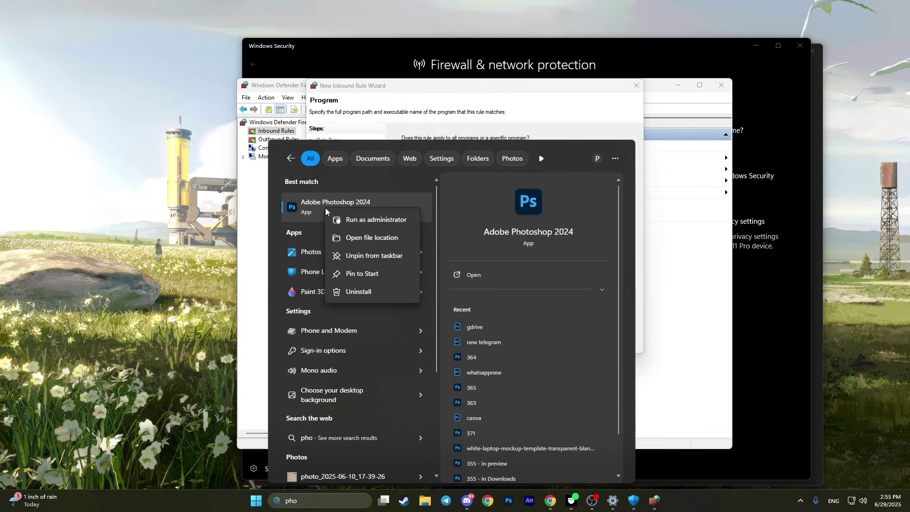
pyautogui.click(353, 238)
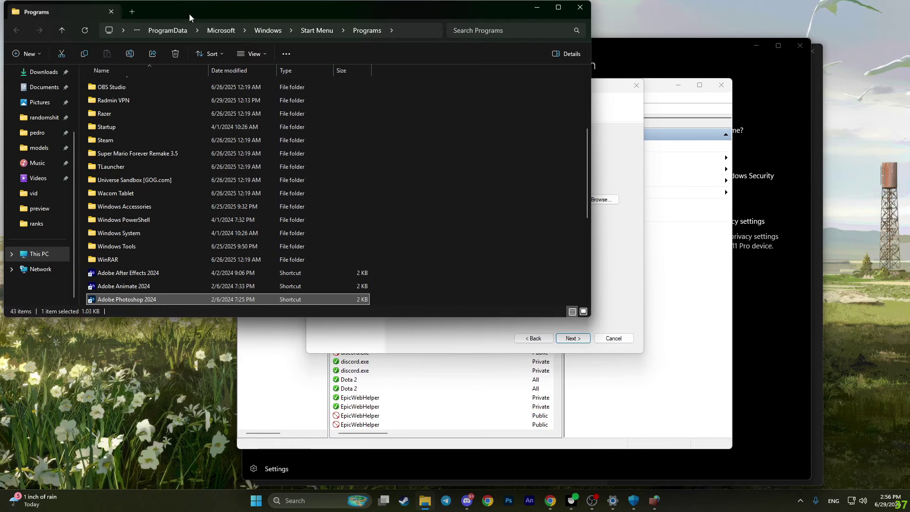
pyautogui.moveTo(189, 13); pyautogui.dragTo(449, 94)
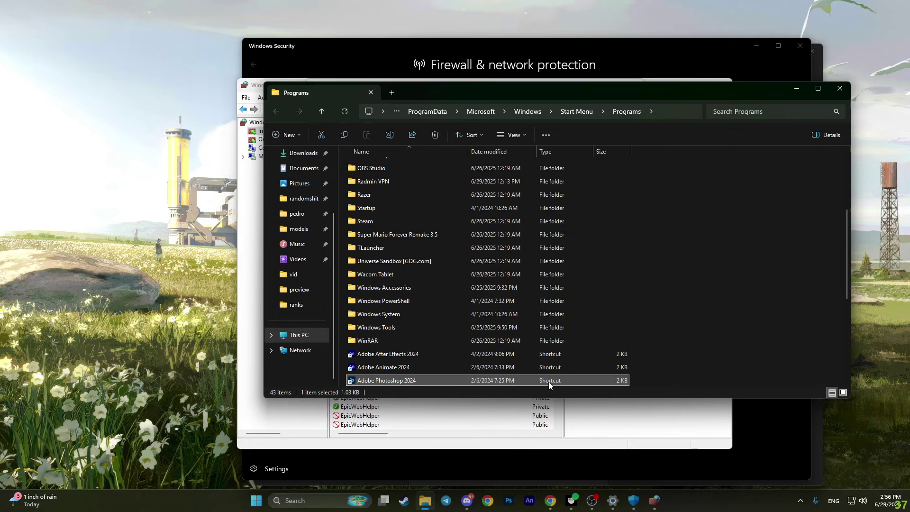
# Copy the full path of Photoshop.exe from its program folder and return to the wizard.
pyautogui.rightClick(387, 380)
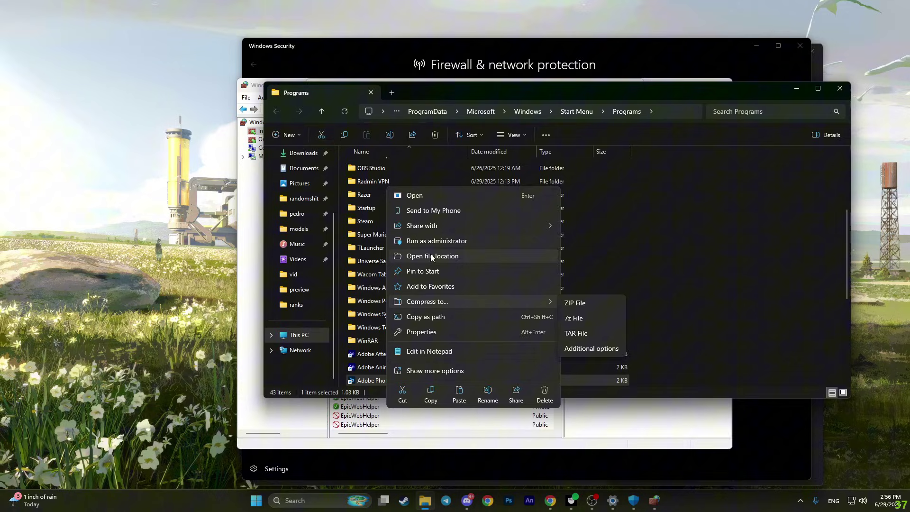
pyautogui.click(460, 257)
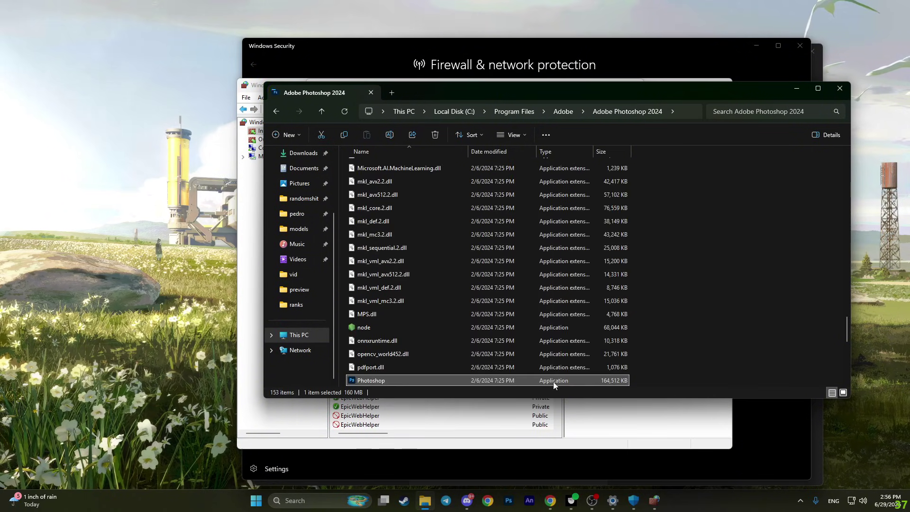
pyautogui.moveTo(388, 381)
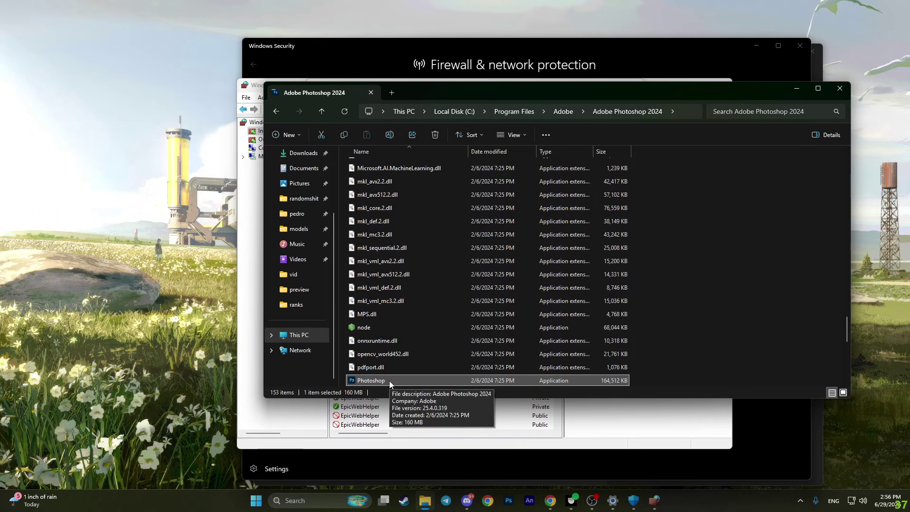
pyautogui.rightClick(389, 380)
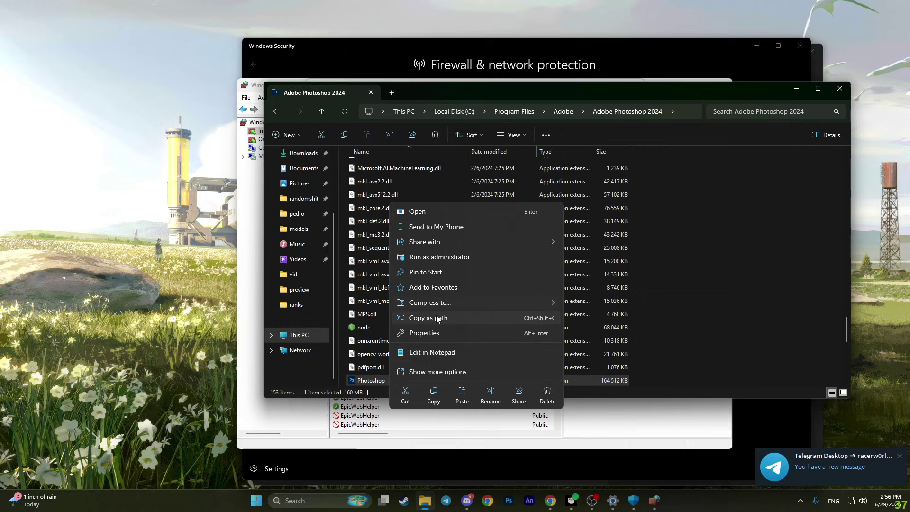
pyautogui.click(434, 320)
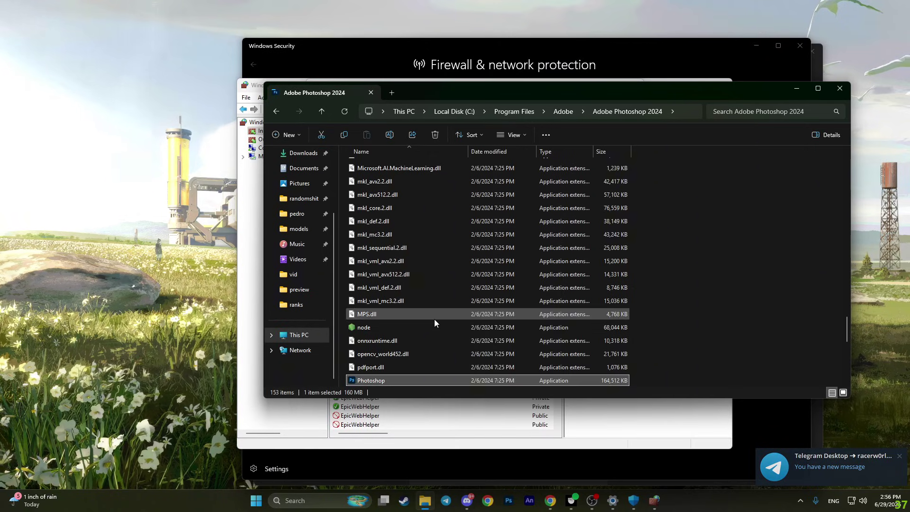
pyautogui.click(655, 501)
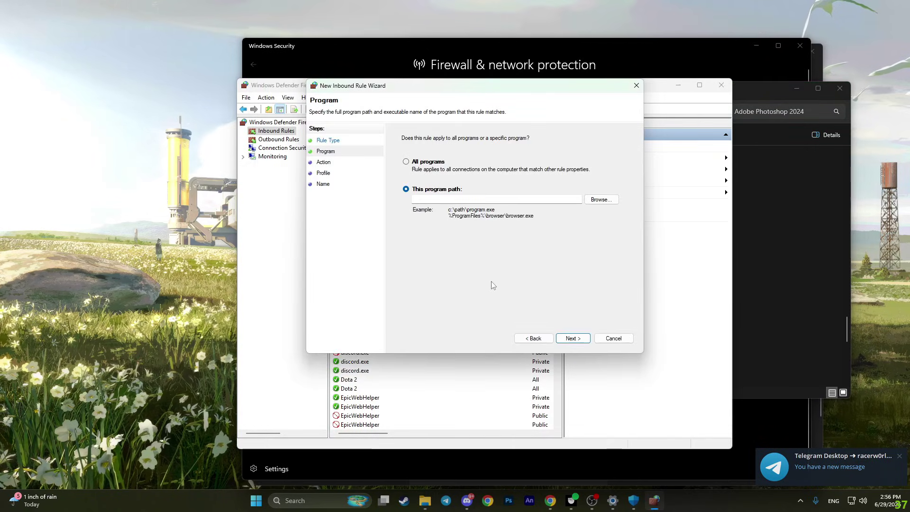
# Set the inbound rule's program path to the pasted Photoshop.exe path.
pyautogui.click(443, 201)
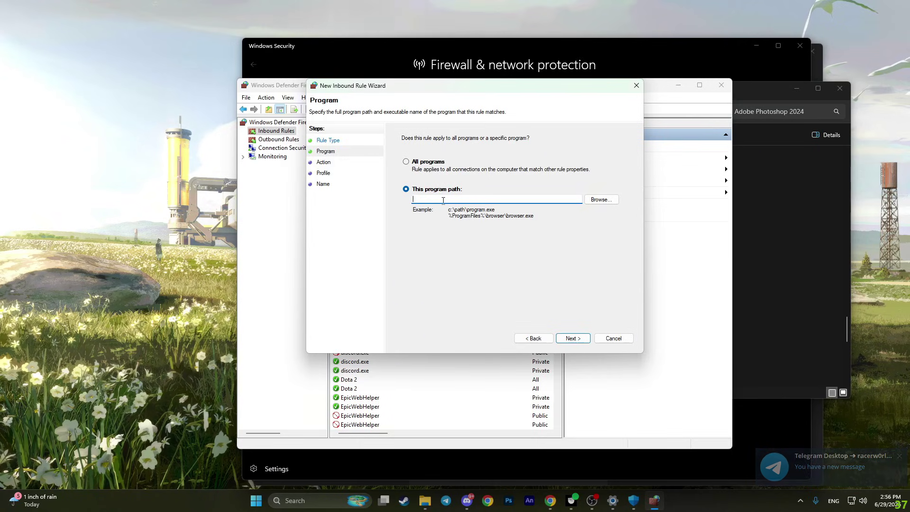
pyautogui.rightClick(444, 200)
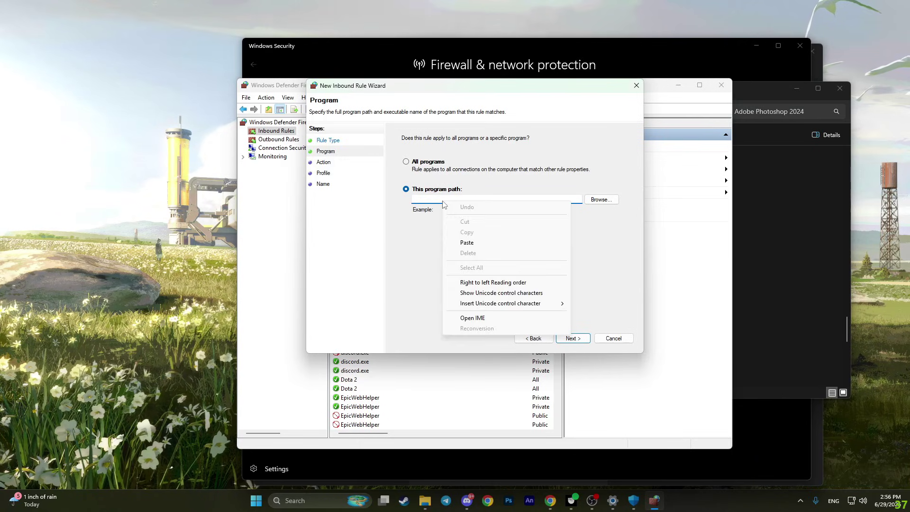
pyautogui.click(467, 240)
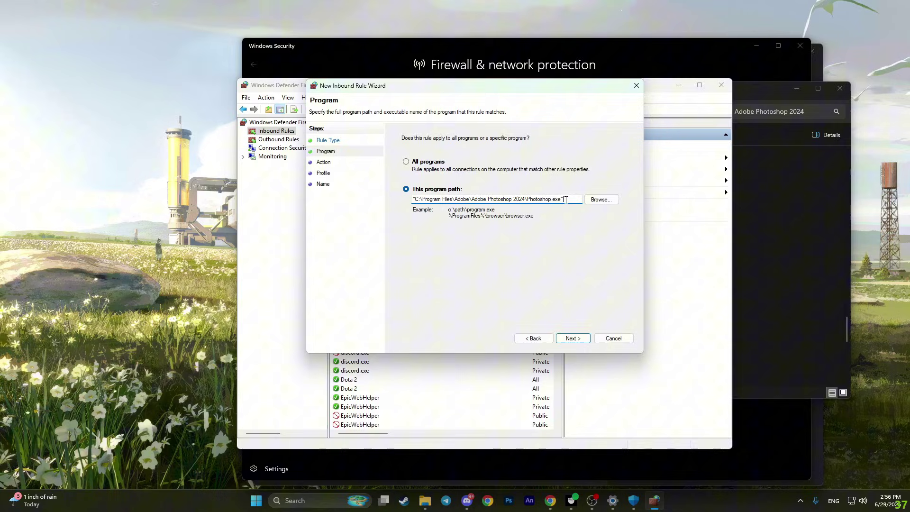
pyautogui.press('BackSpace')
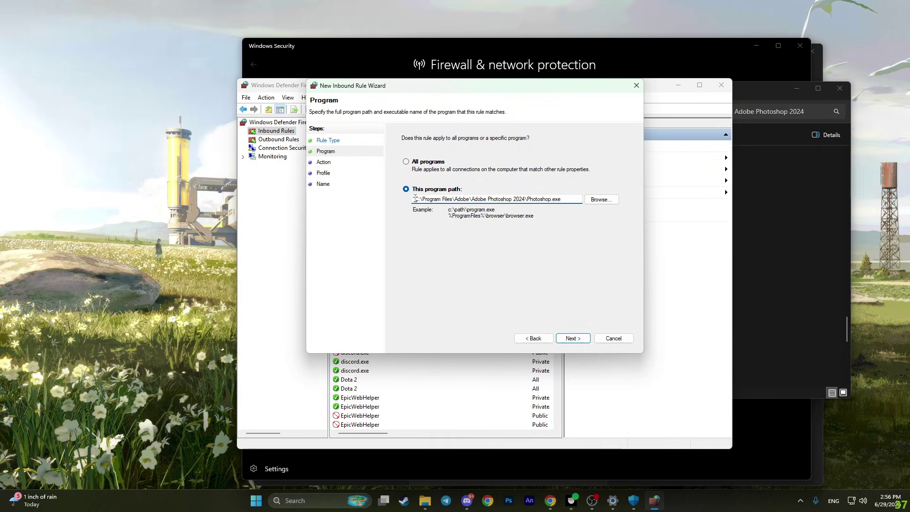
pyautogui.click(464, 212)
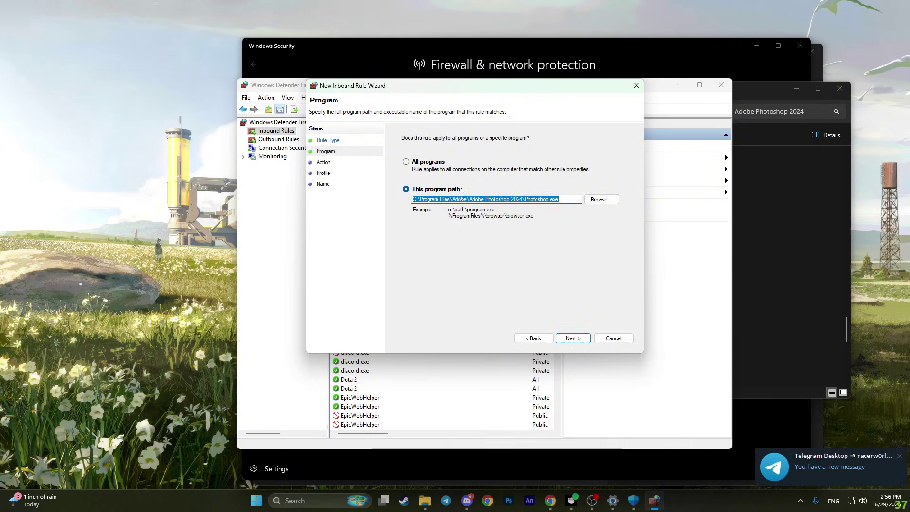
pyautogui.click(571, 342)
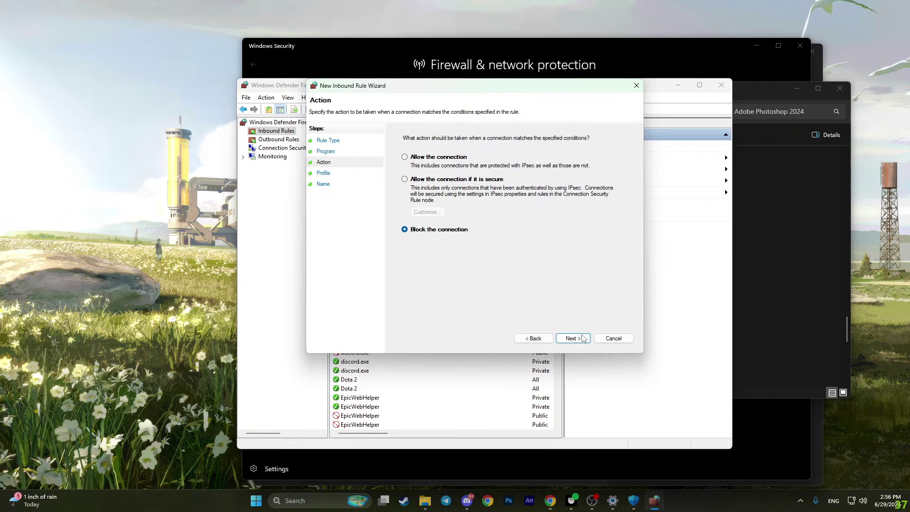
# Block the connection on all profiles and name the rule photosop11.
pyautogui.click(572, 338)
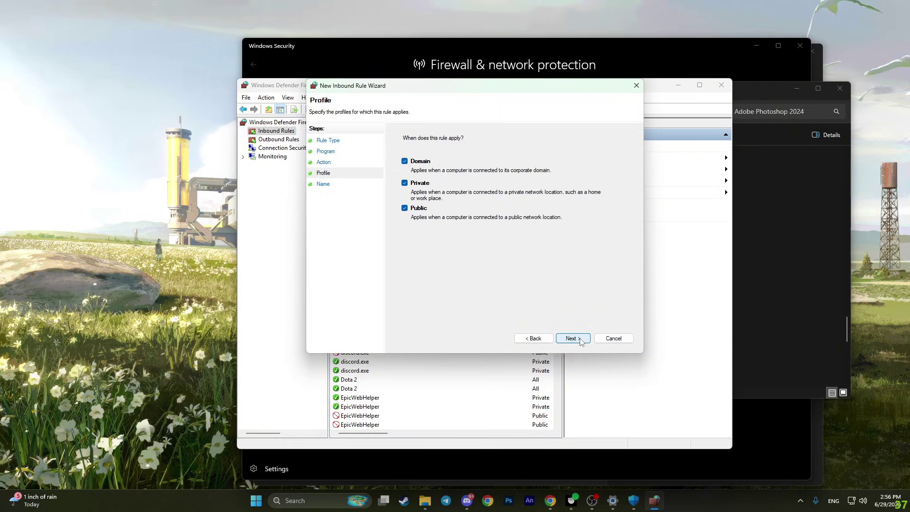
pyautogui.click(582, 339)
pyautogui.write('pho')
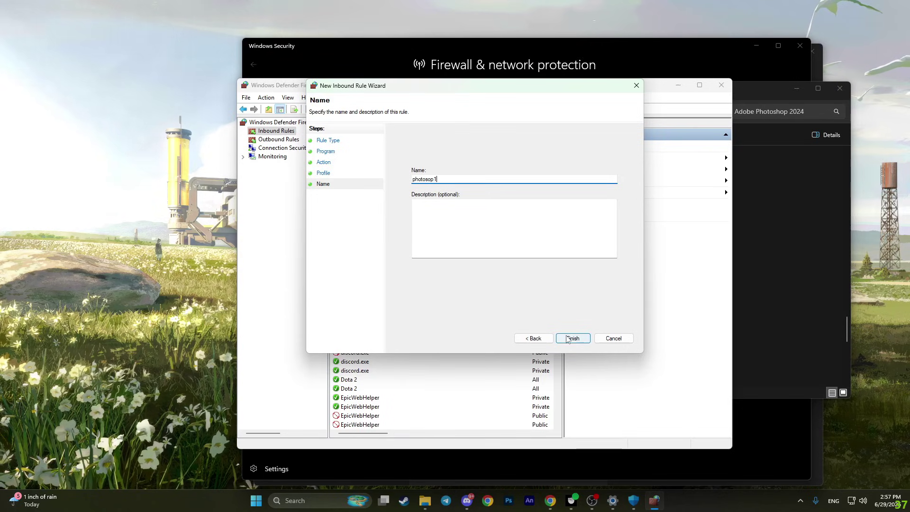
pyautogui.write('tosop11')
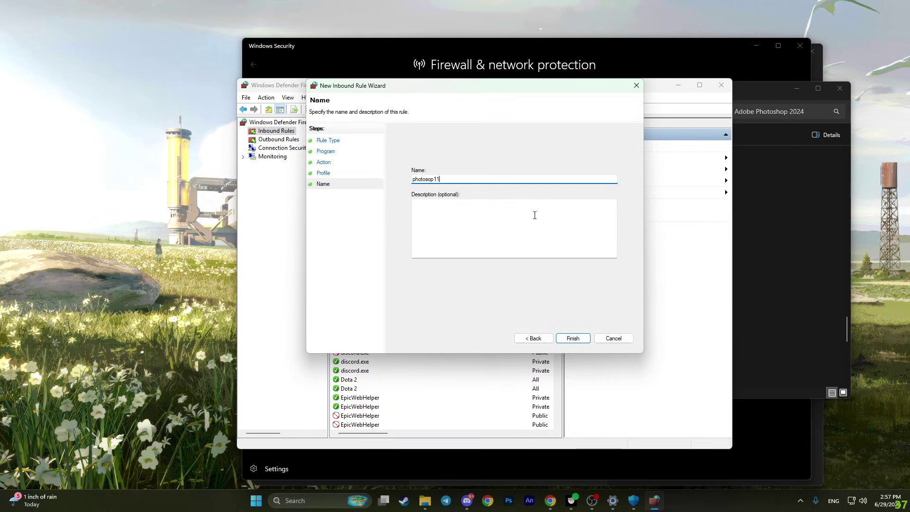
# Finish the inbound rule and start a new rule in Outbound Rules.
pyautogui.click(569, 339)
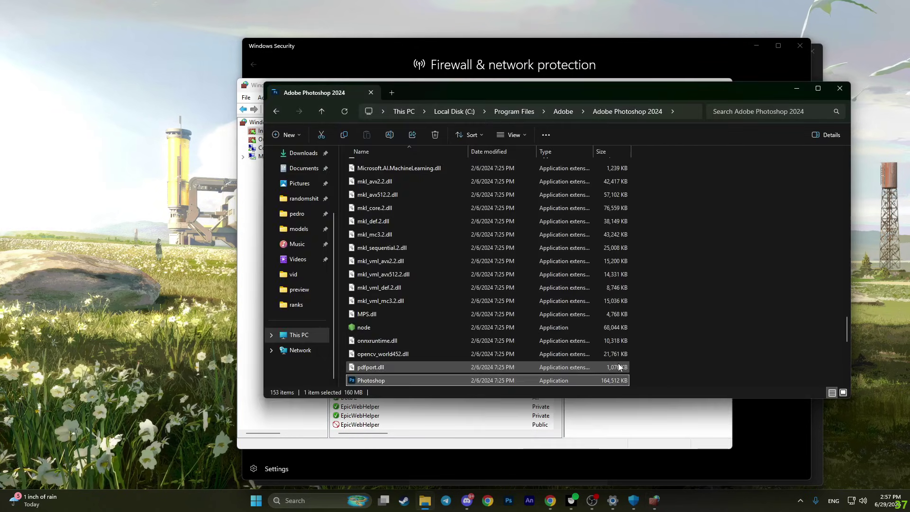
pyautogui.click(657, 502)
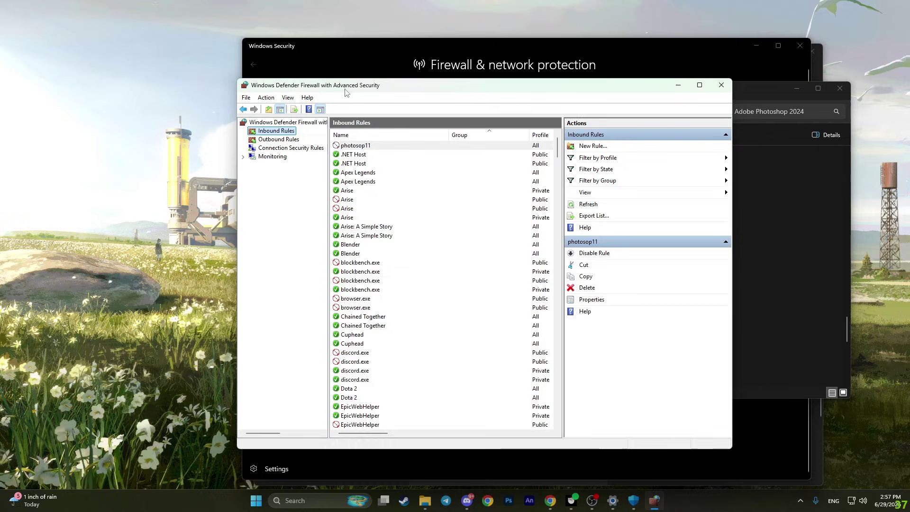
pyautogui.moveTo(345, 91); pyautogui.dragTo(374, 85)
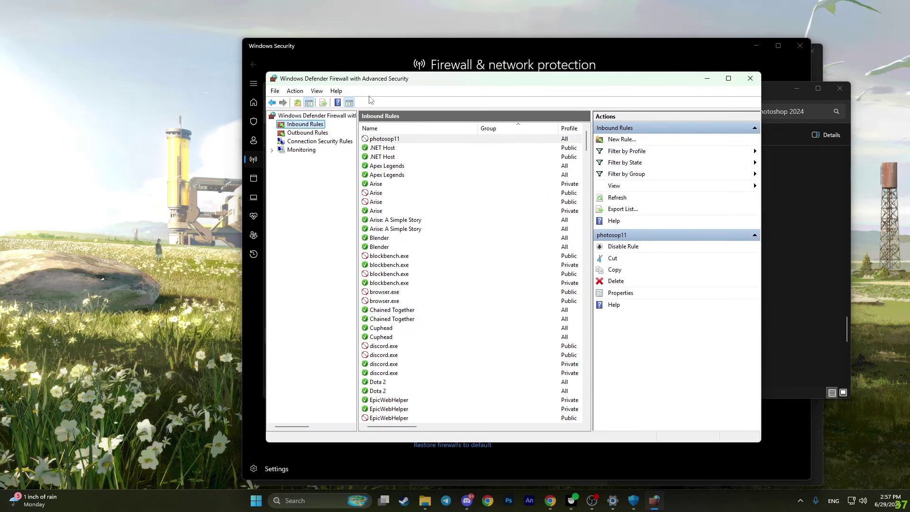
pyautogui.click(307, 134)
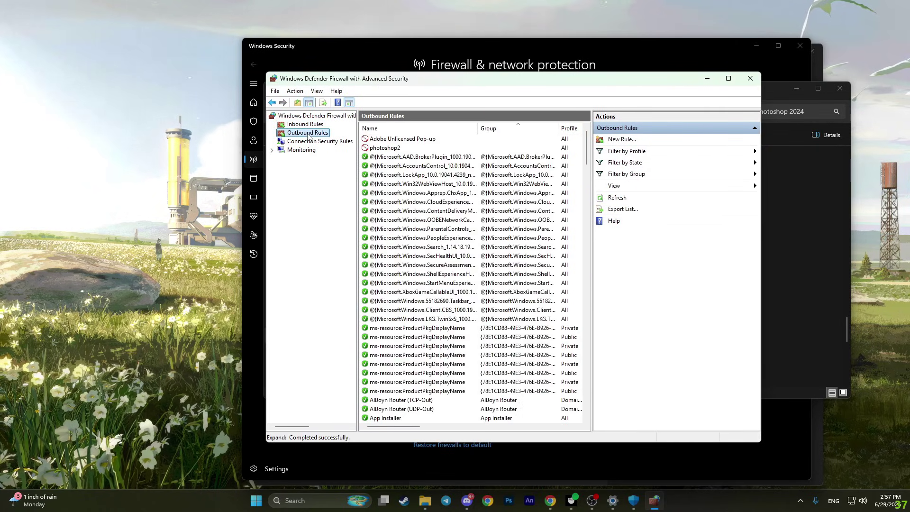
pyautogui.click(622, 140)
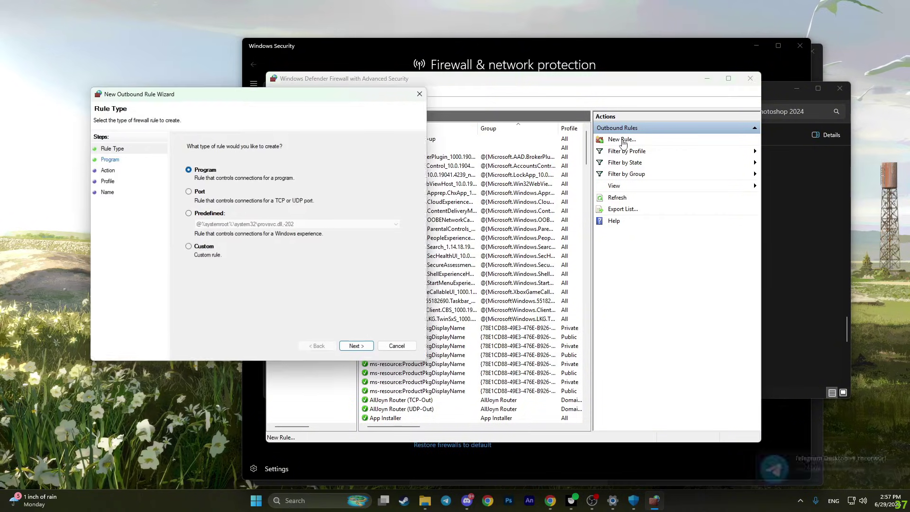
# Set the outbound rule's program path to Photoshop.exe without quotes.
pyautogui.click(356, 346)
pyautogui.hotkey('ctrl', 'v')
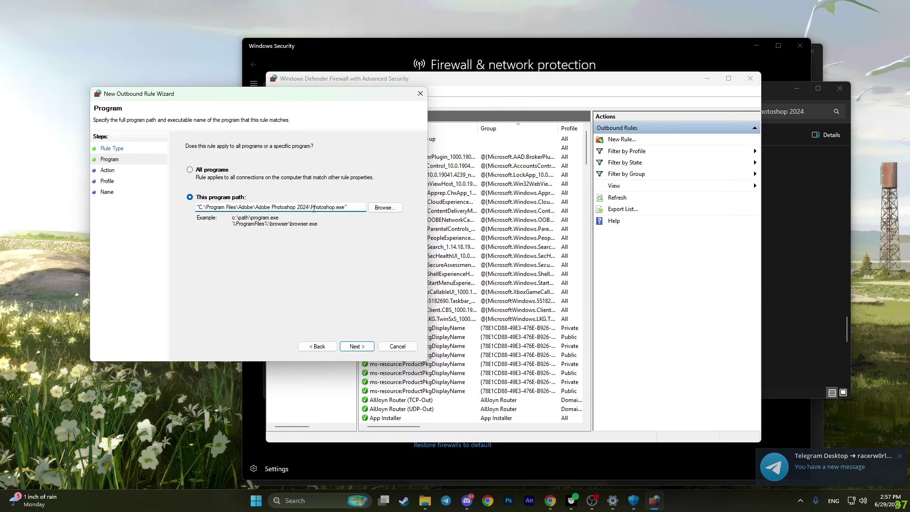
pyautogui.press('BackSpace')
pyautogui.press('End')
pyautogui.press('BackSpace')
pyautogui.click(349, 217)
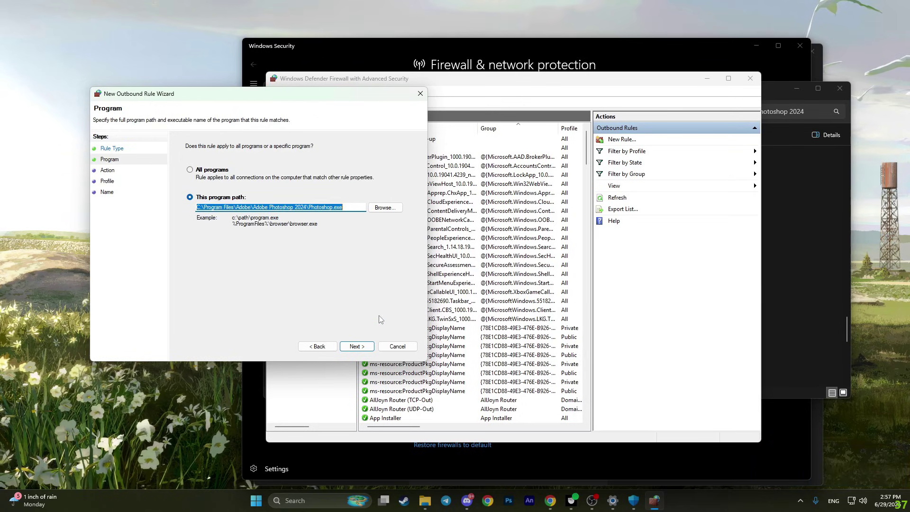
pyautogui.click(357, 346)
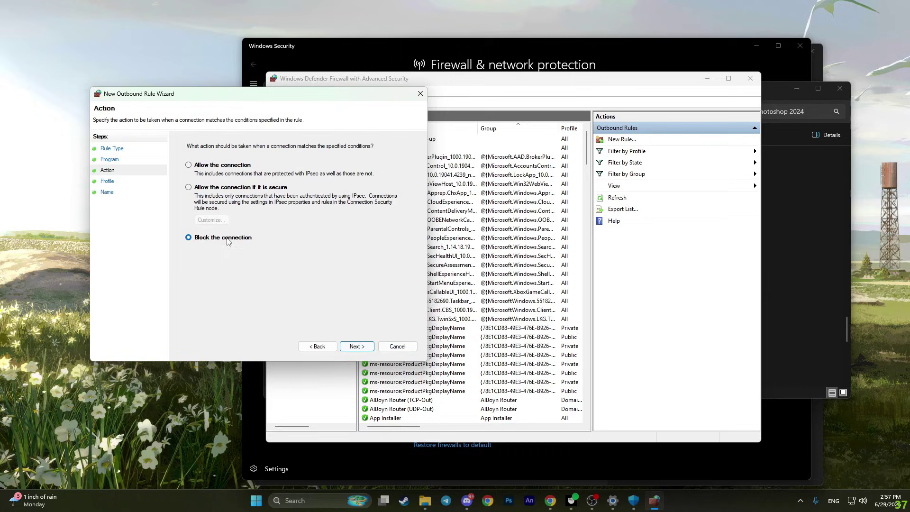
# Block the connection on all profiles, name the rule photoso, and finish.
pyautogui.click(354, 347)
pyautogui.click(354, 346)
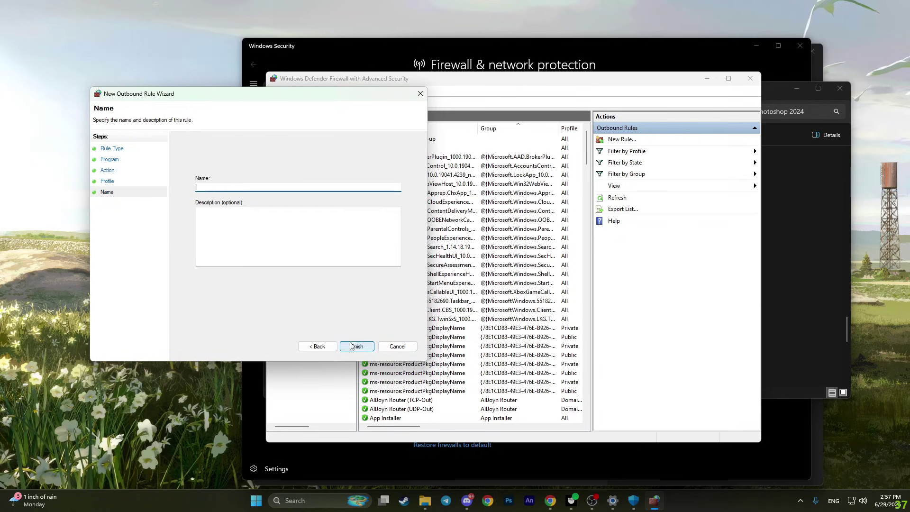
pyautogui.write('photoso')
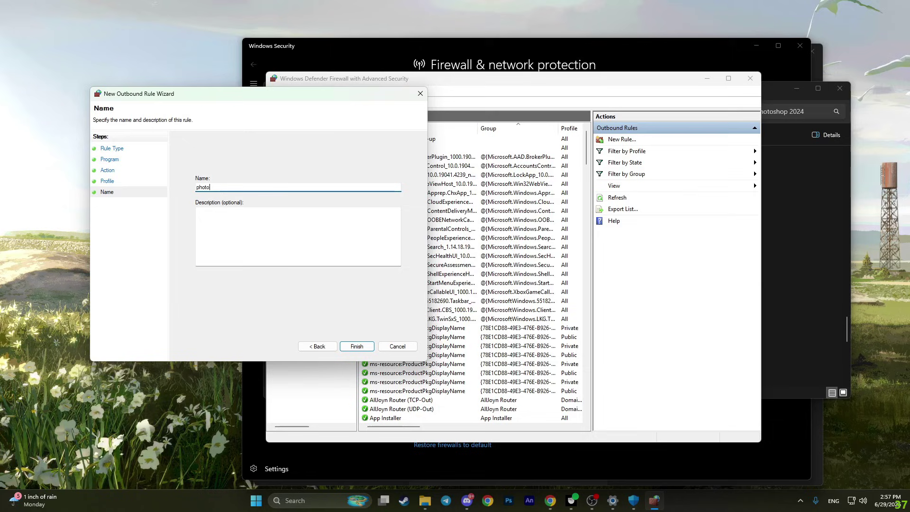
pyautogui.click(357, 347)
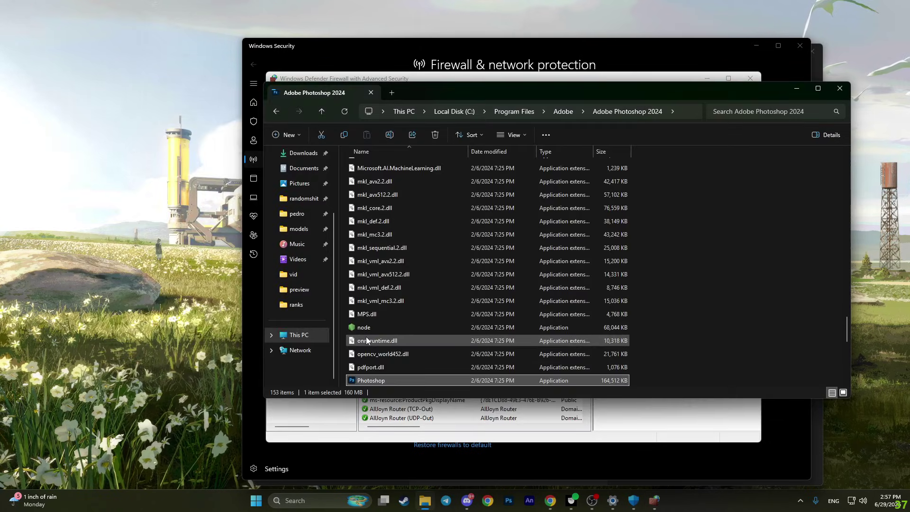
pyautogui.click(638, 432)
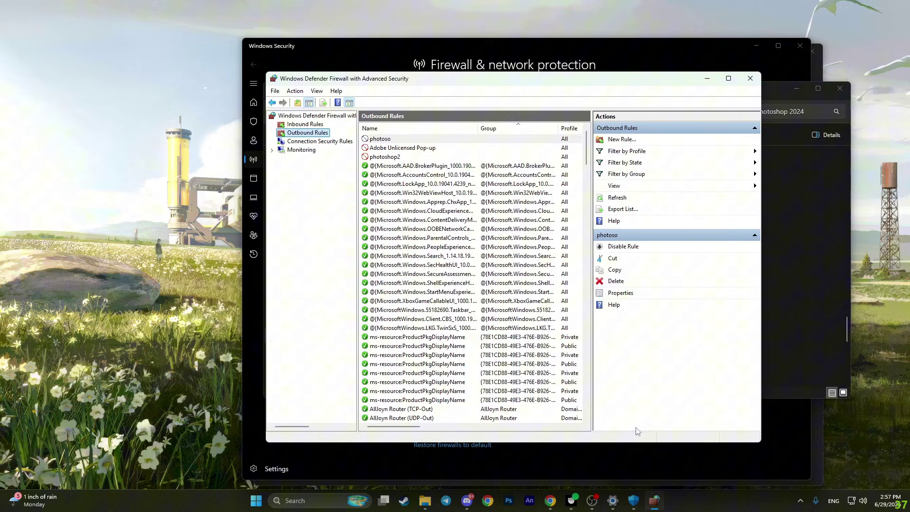
# Close the firewall, File Explorer, Windows Security and Settings windows, then view Photoshop's home screen.
pyautogui.click(750, 78)
pyautogui.click(840, 88)
pyautogui.click(800, 47)
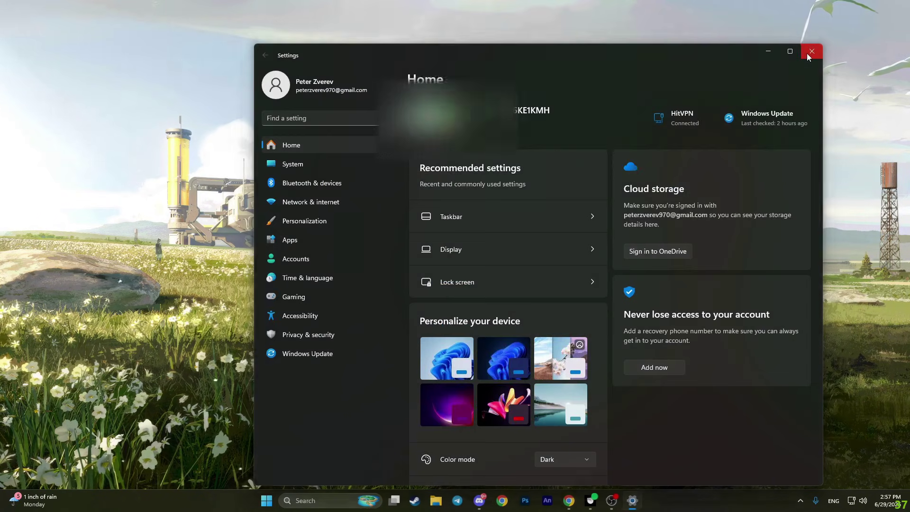
pyautogui.click(809, 46)
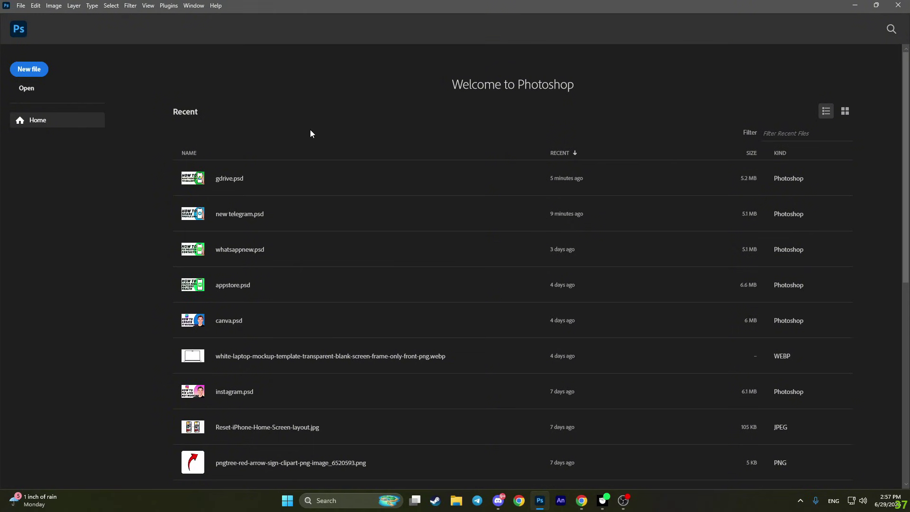
pyautogui.scroll(-3, 290, 315)
pyautogui.scroll(3, 292, 315)
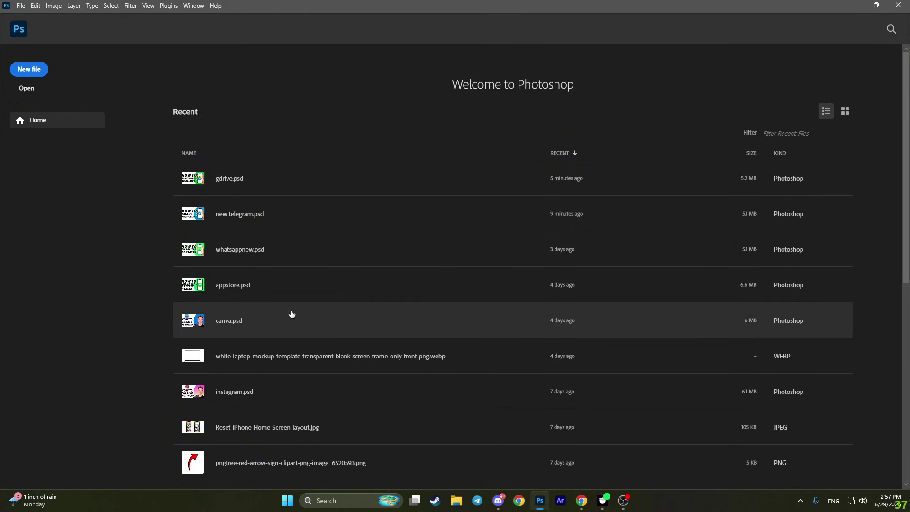